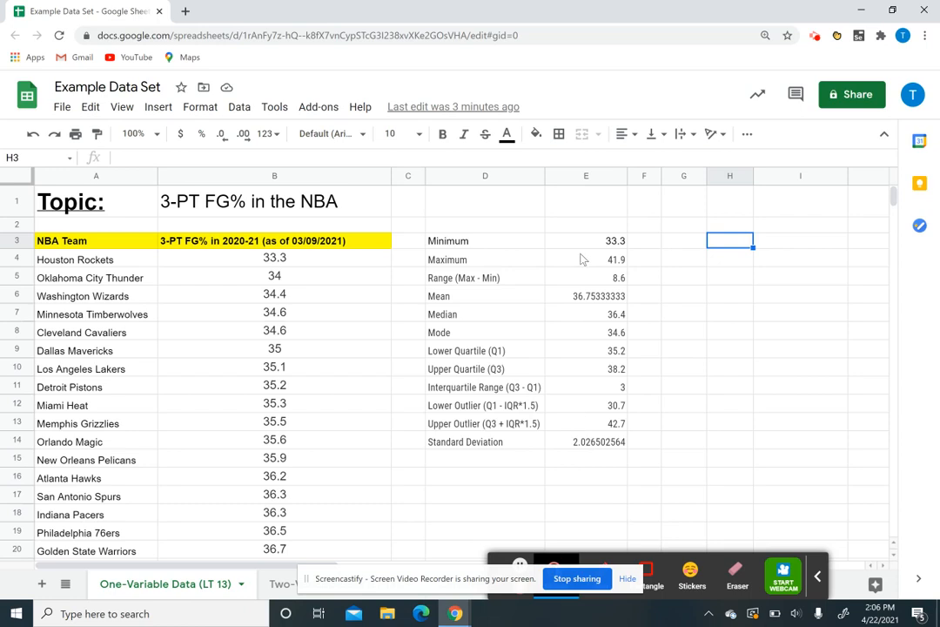
# - Enter the headings Minimum, Lower Quartile (Q1), Upper Quartile (Q3) and Maximum in cells H2 through K2 and fit the column widths to them
pyautogui.click(582, 259)
pyautogui.click(694, 247)
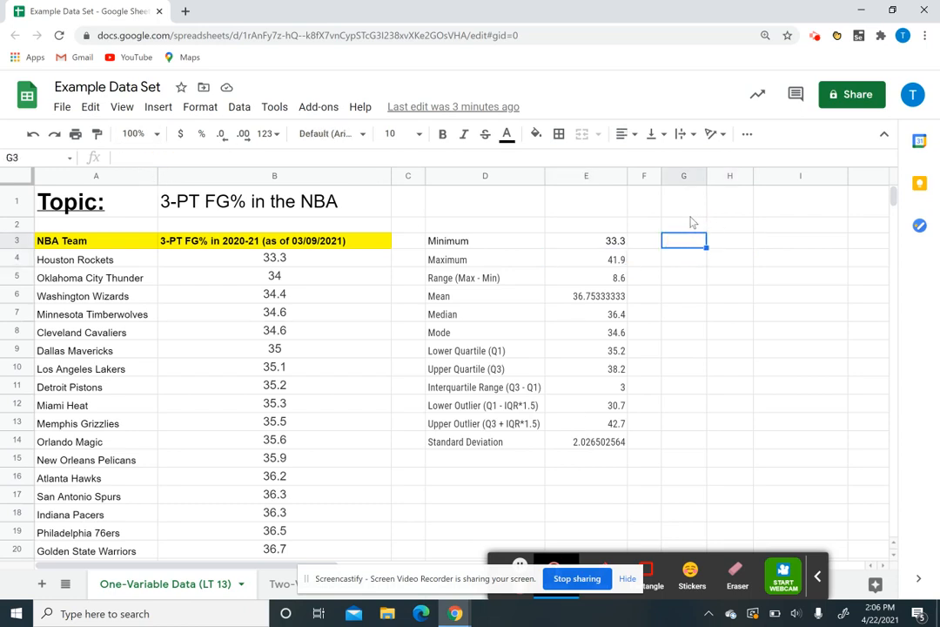
pyautogui.click(690, 227)
pyautogui.click(729, 227)
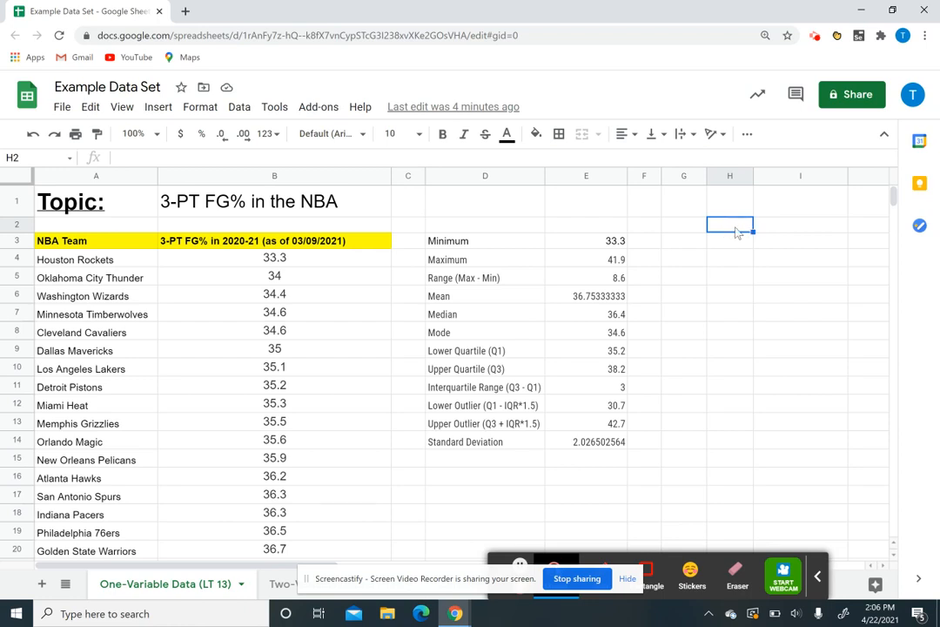
pyautogui.write('Minimum')
pyautogui.press('Tab')
pyautogui.write('Lower Quartile (Q1)')
pyautogui.press('Tab')
pyautogui.write('Upper Quartile (Q3)')
pyautogui.press('Tab')
pyautogui.write('Maximum')
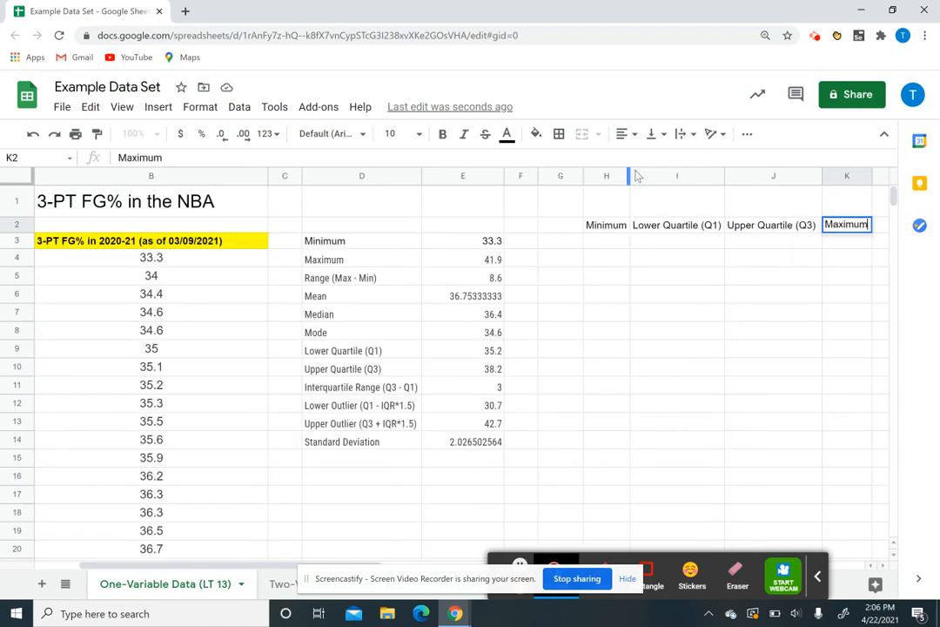
pyautogui.click(722, 174)
pyautogui.moveTo(821, 172); pyautogui.dragTo(818, 173)
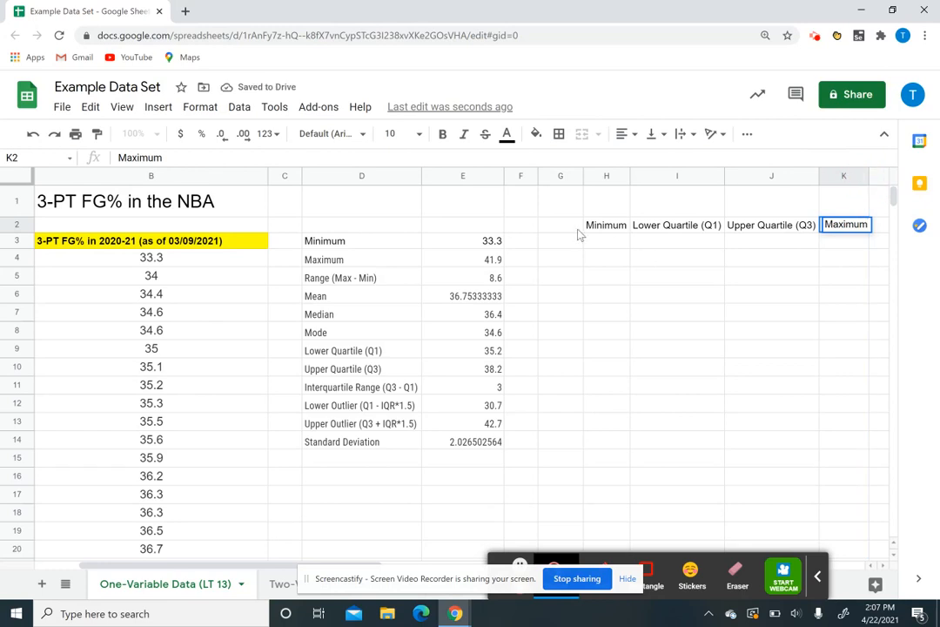
# - Label cell G3 as Data Set, at the start of the row below the new headings
pyautogui.click(564, 247)
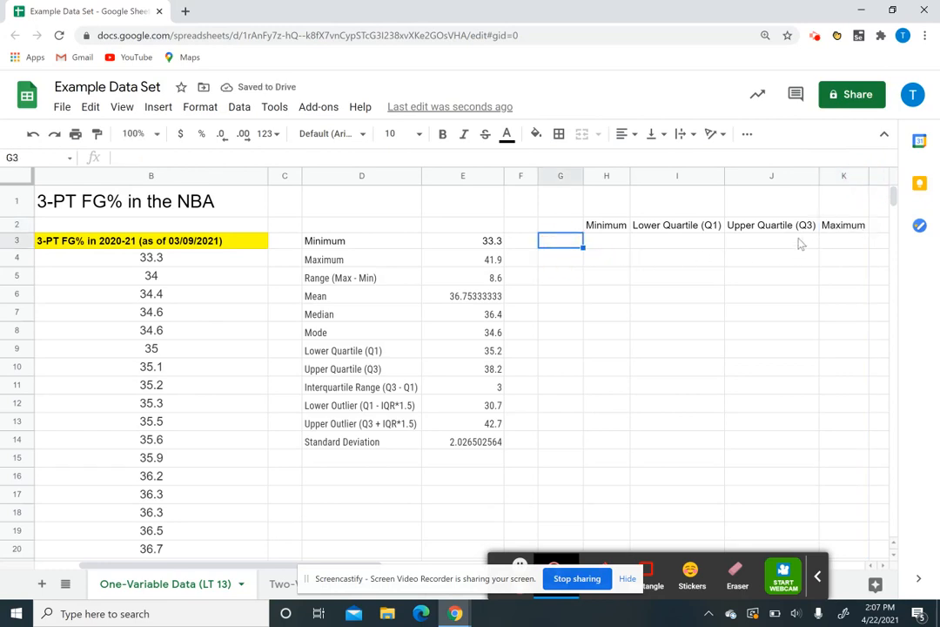
pyautogui.doubleClick(561, 241)
pyautogui.write('Data Set')
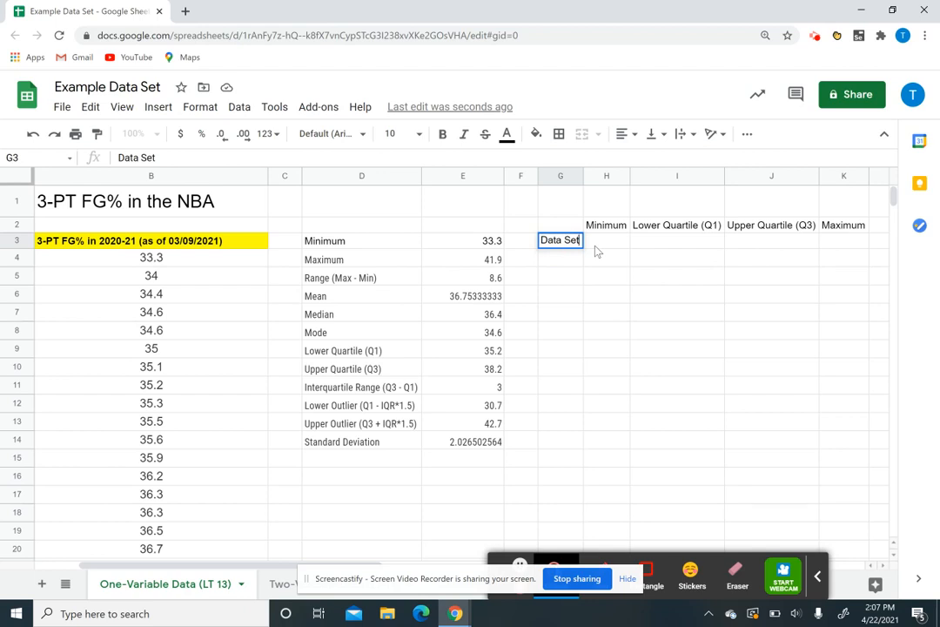
pyautogui.press('Tab')
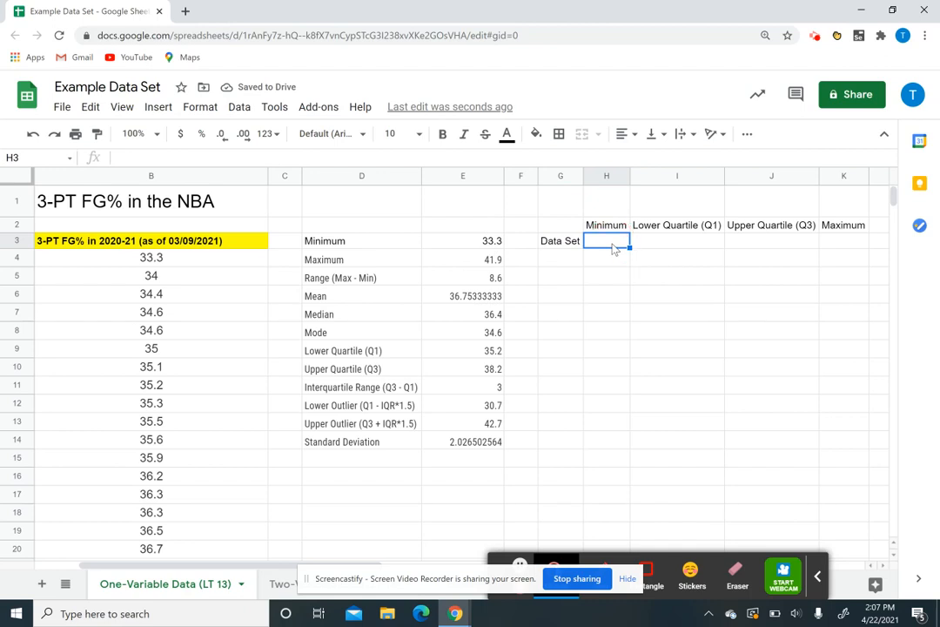
# - Fill cells H3 through K3 with the statistics 33.3, 35.2, 38.2 and 41.9 under their matching headings
pyautogui.write('=E3')
pyautogui.press('Tab')
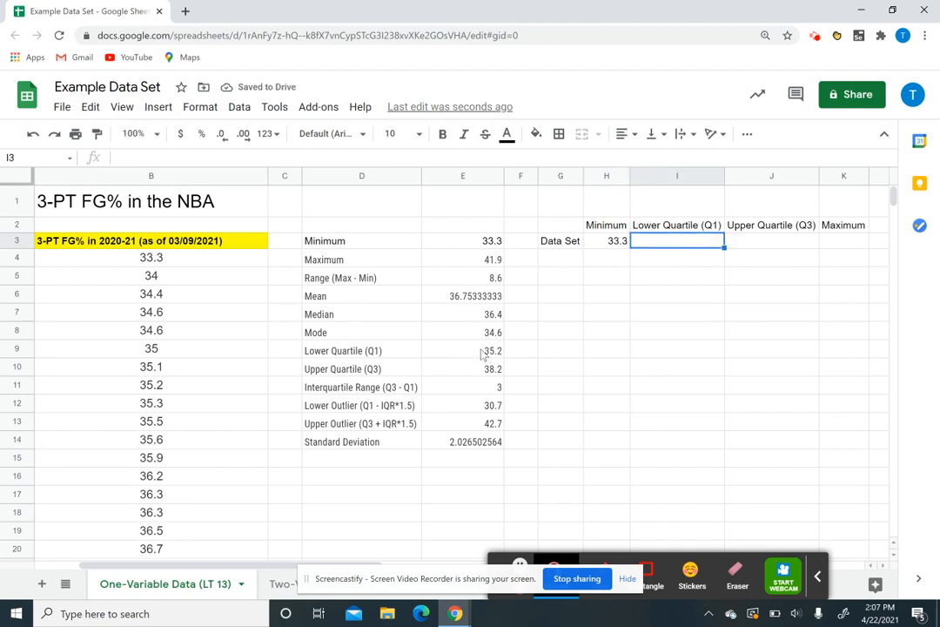
pyautogui.click(663, 245)
pyautogui.write('35.2')
pyautogui.click(758, 245)
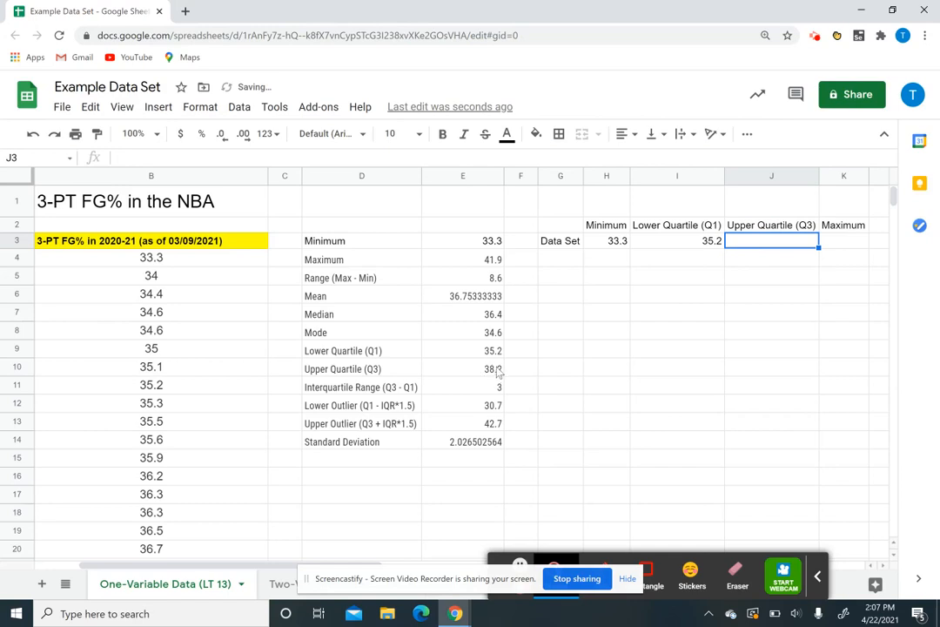
pyautogui.click(747, 251)
pyautogui.write('38.2')
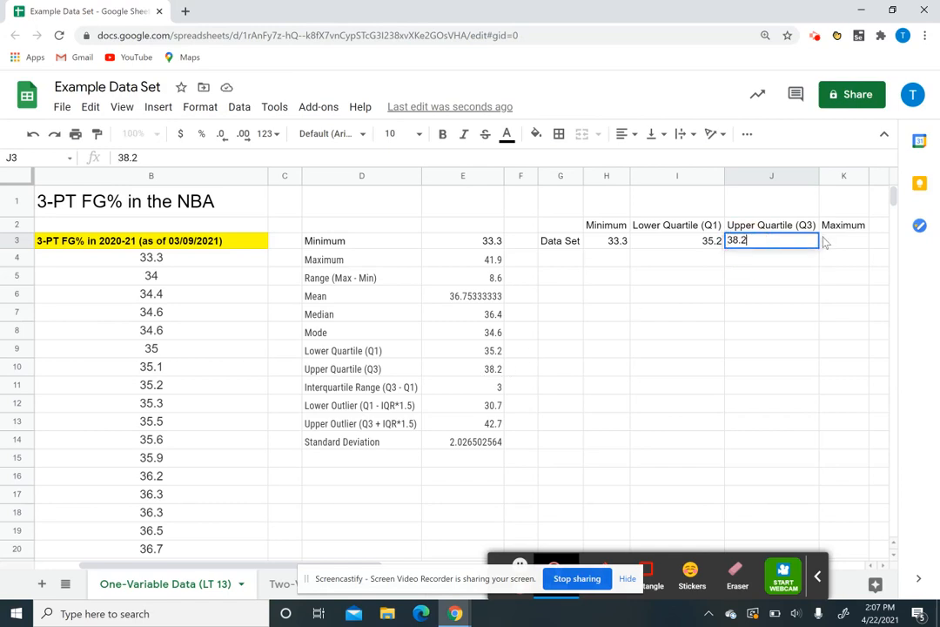
pyautogui.doubleClick(834, 244)
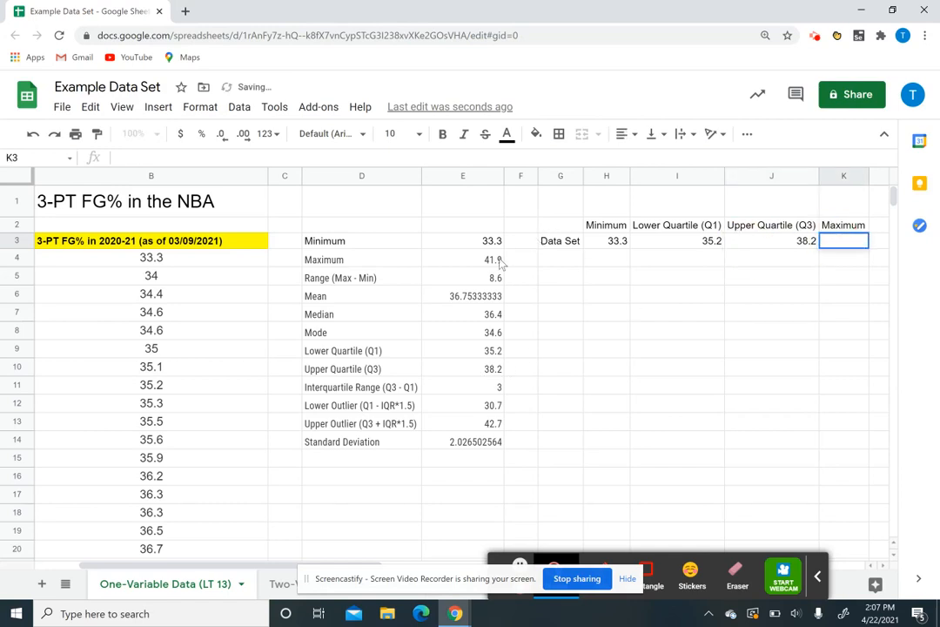
pyautogui.write('41.9')
pyautogui.click(562, 347)
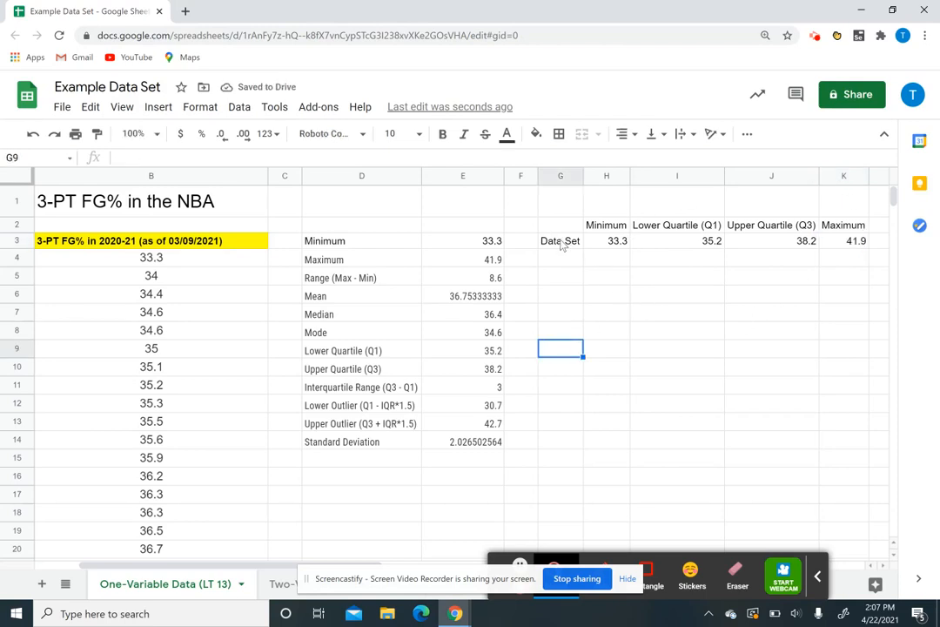
# - Insert a chart based on the Data Set row, range G3:K3
pyautogui.moveTo(562, 244); pyautogui.dragTo(854, 247)
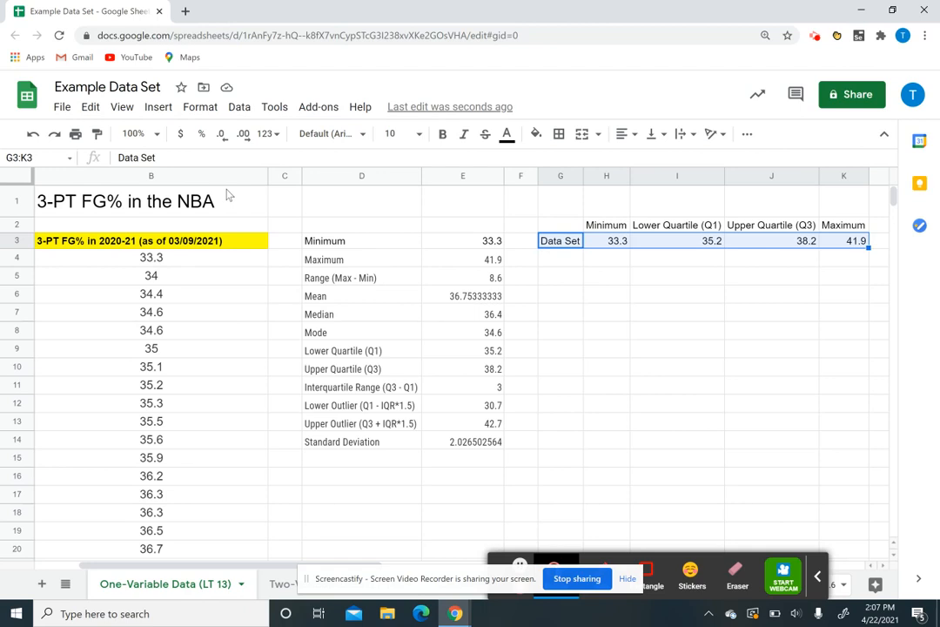
pyautogui.click(159, 107)
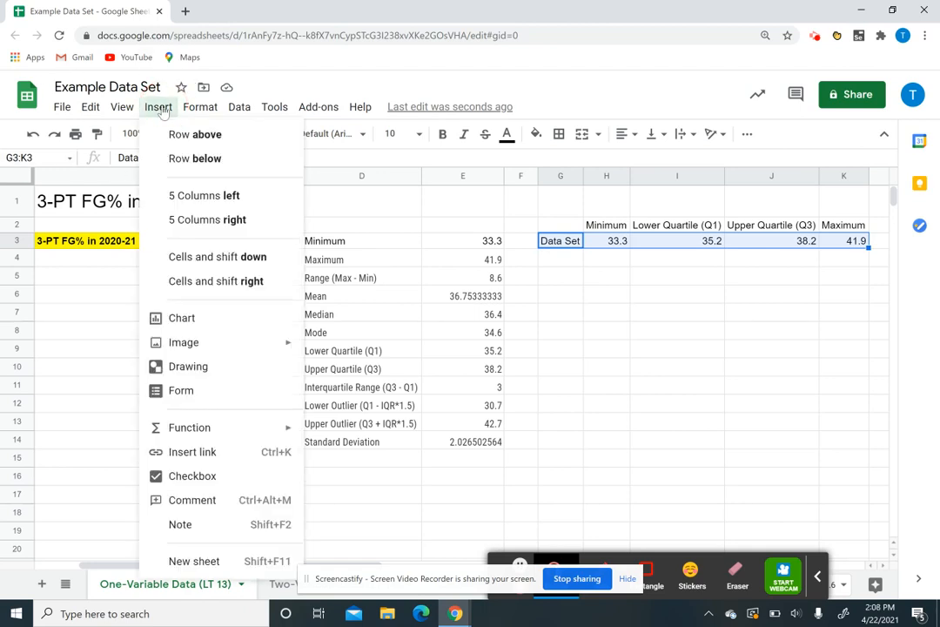
pyautogui.click(191, 319)
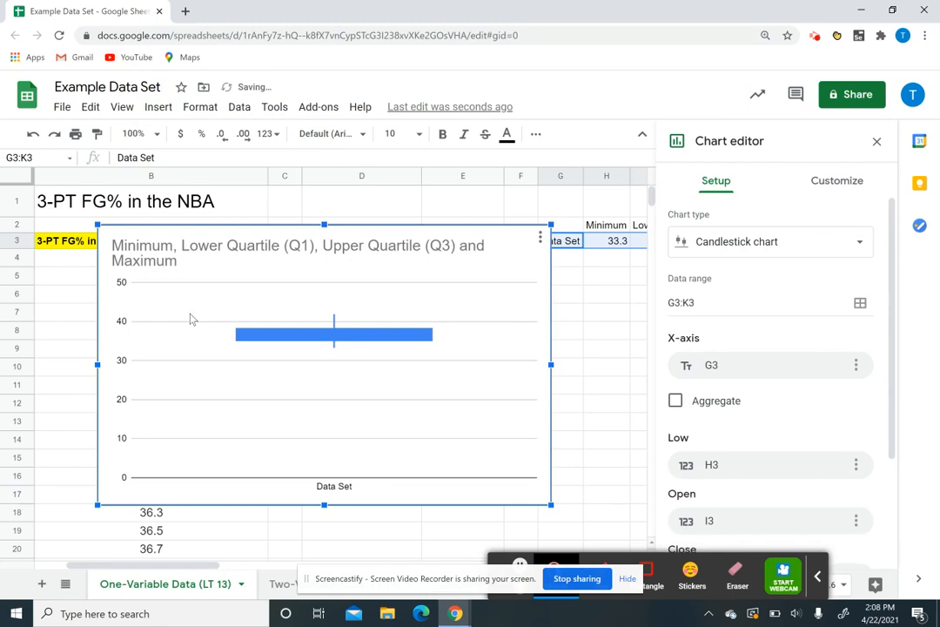
# - Change the chart type to Column chart
pyautogui.click(750, 244)
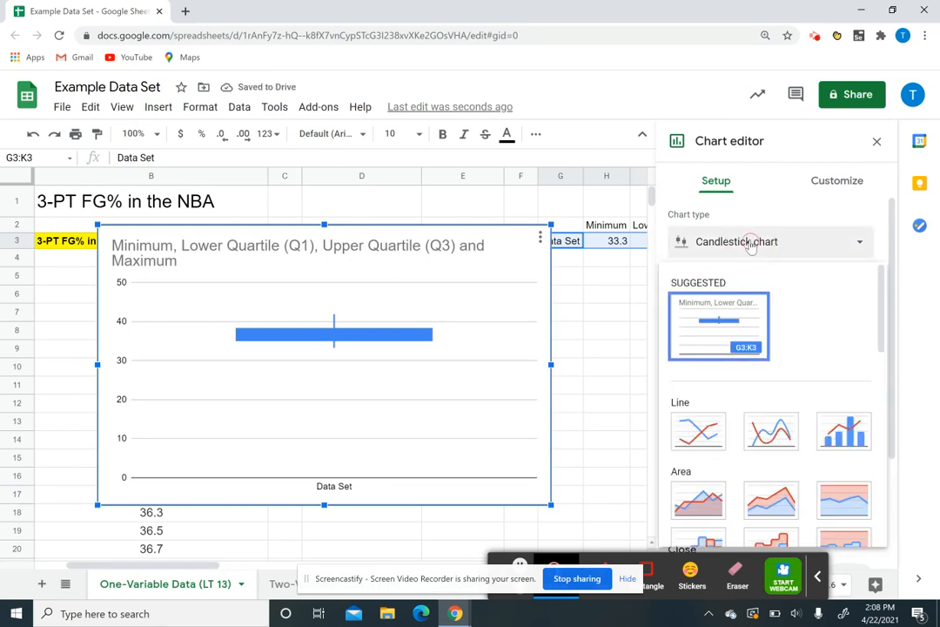
pyautogui.click(843, 432)
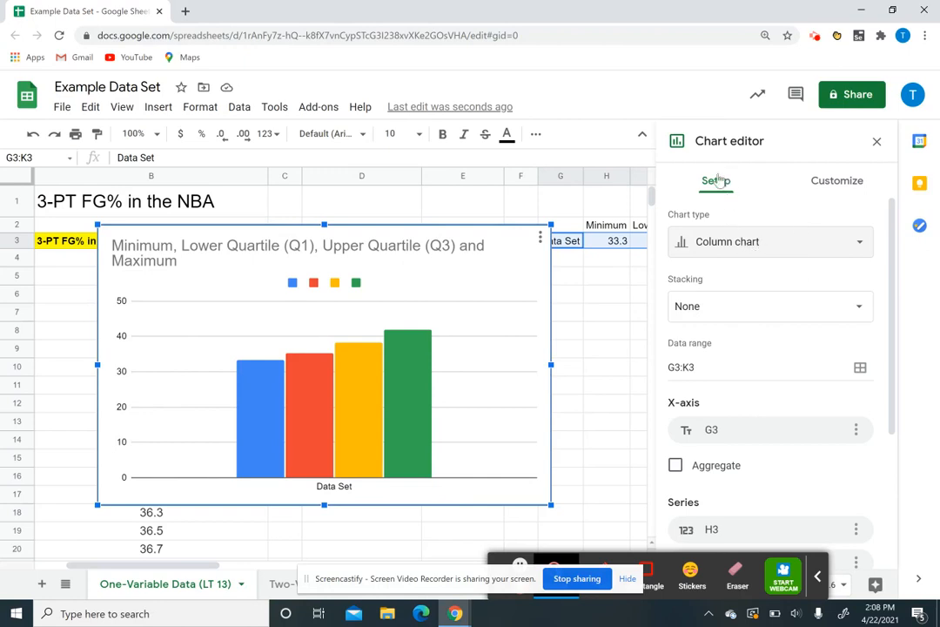
# - Set the chart type to Candlestick chart to show the data as a box plot
pyautogui.click(717, 248)
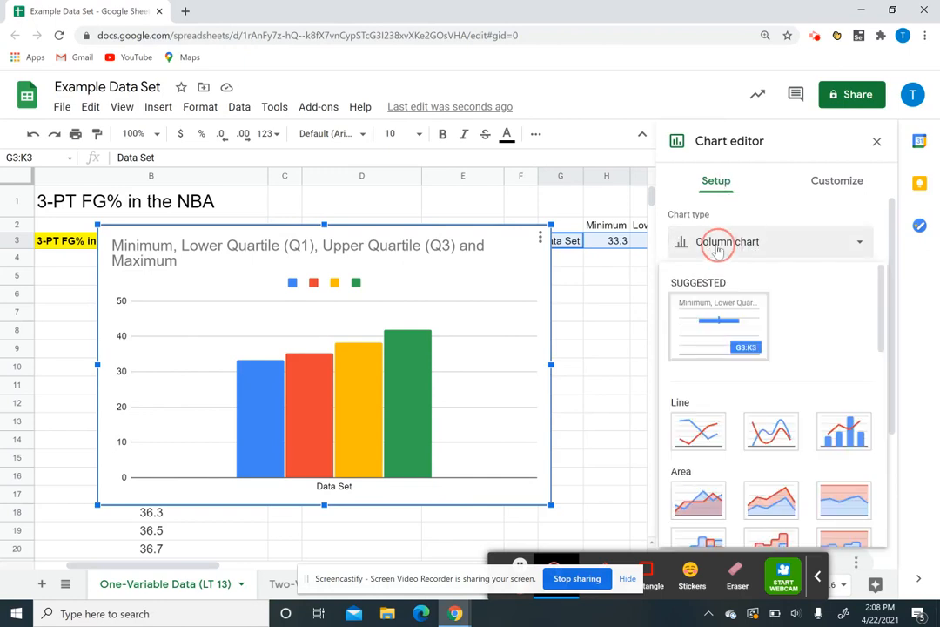
pyautogui.scroll(-10, 881, 291)
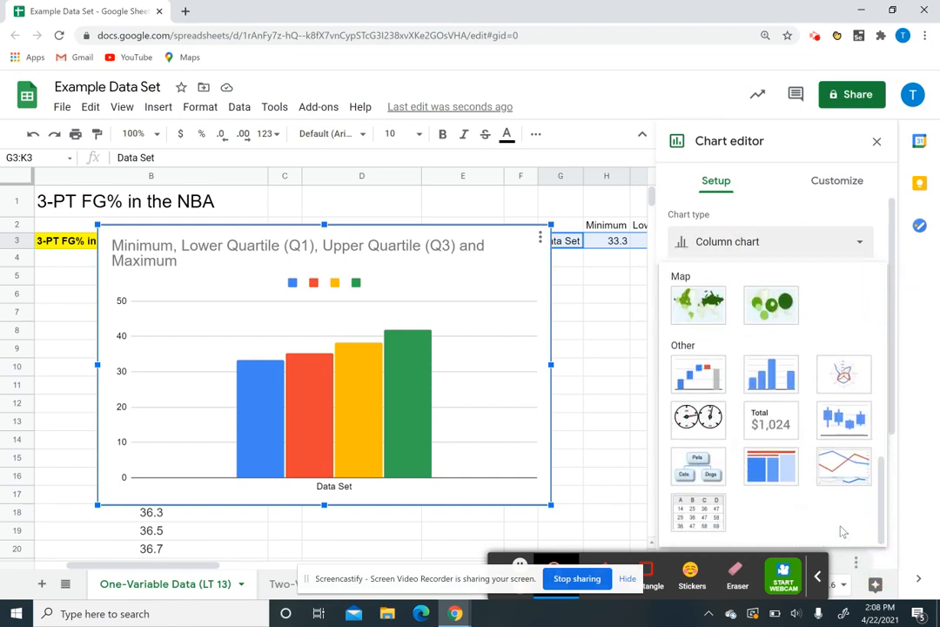
pyautogui.click(846, 421)
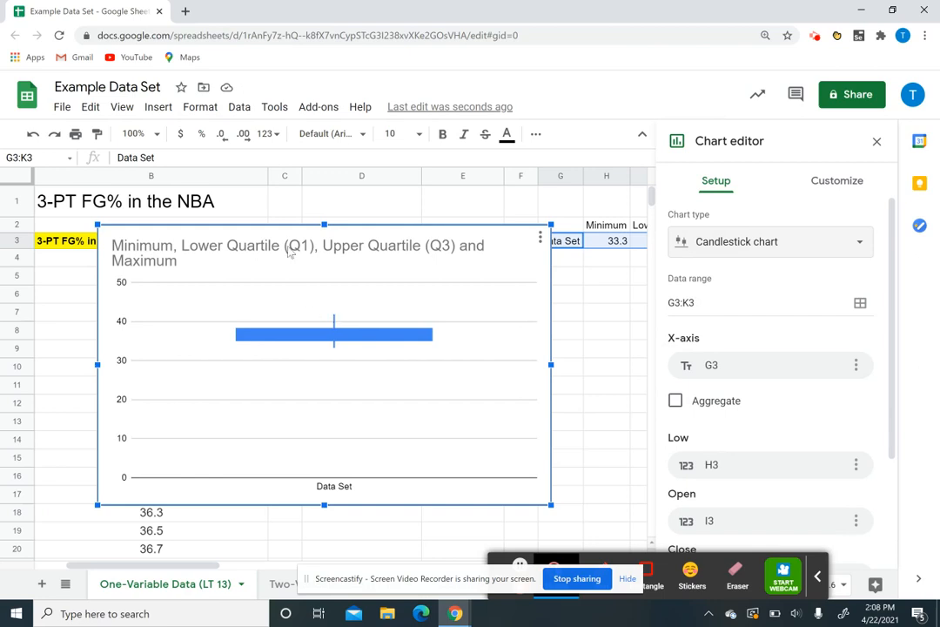
# - Move the chart down to uncover the minimum and maximum statistics, and set its vertical axis minimum to 30
pyautogui.click(841, 183)
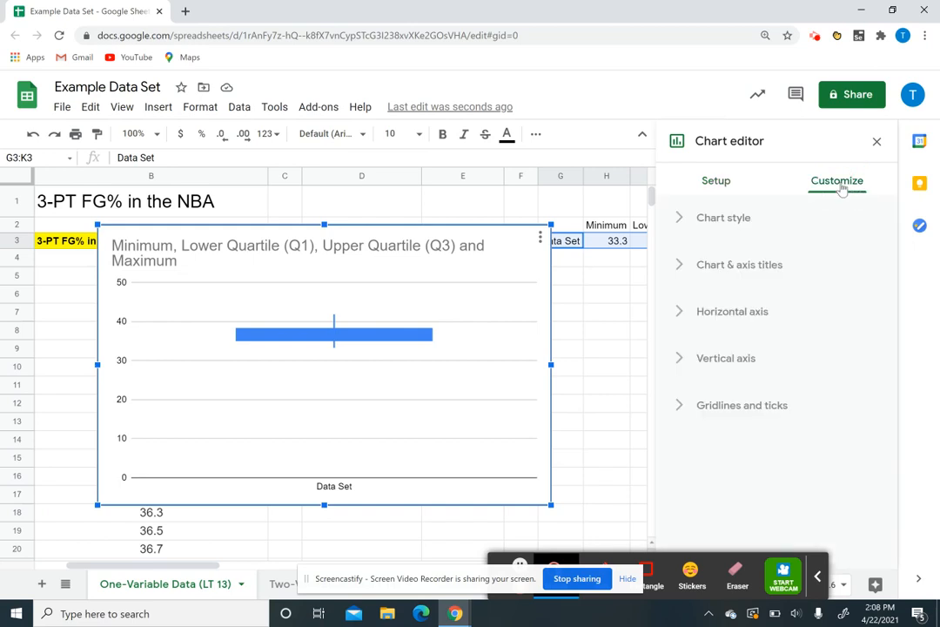
pyautogui.click(730, 361)
pyautogui.click(728, 360)
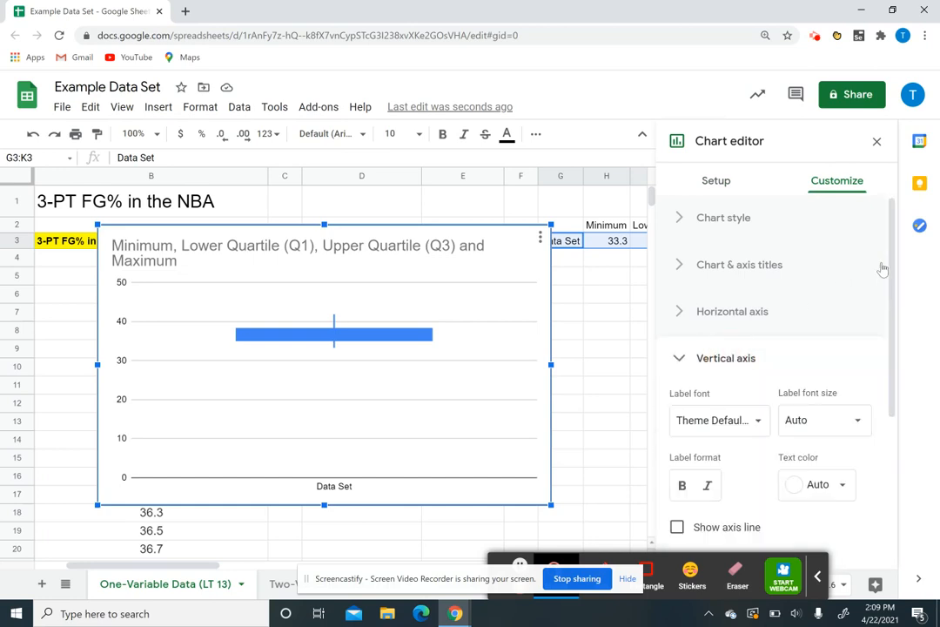
pyautogui.moveTo(890, 266); pyautogui.dragTo(895, 433)
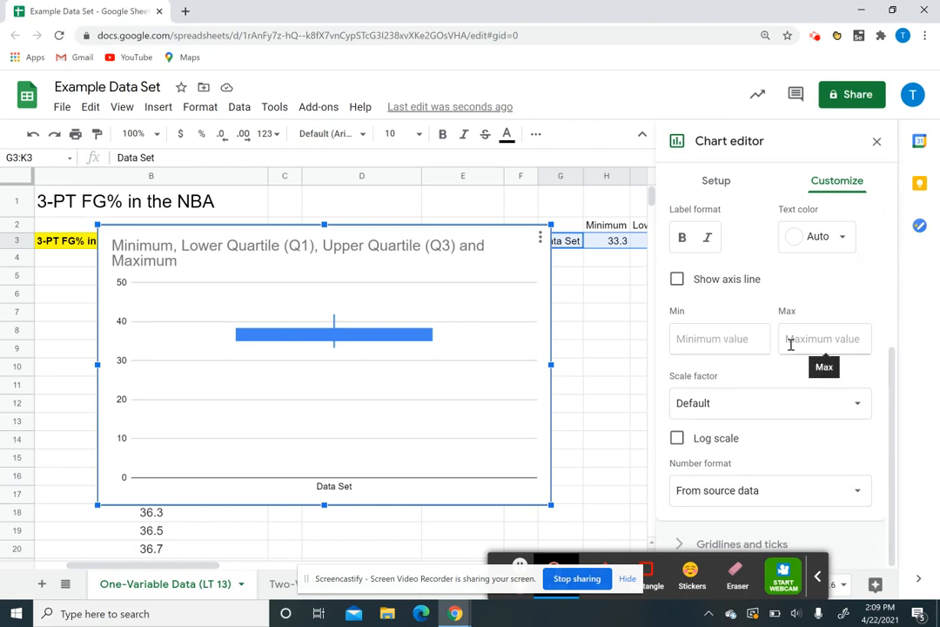
pyautogui.moveTo(457, 233); pyautogui.dragTo(473, 318)
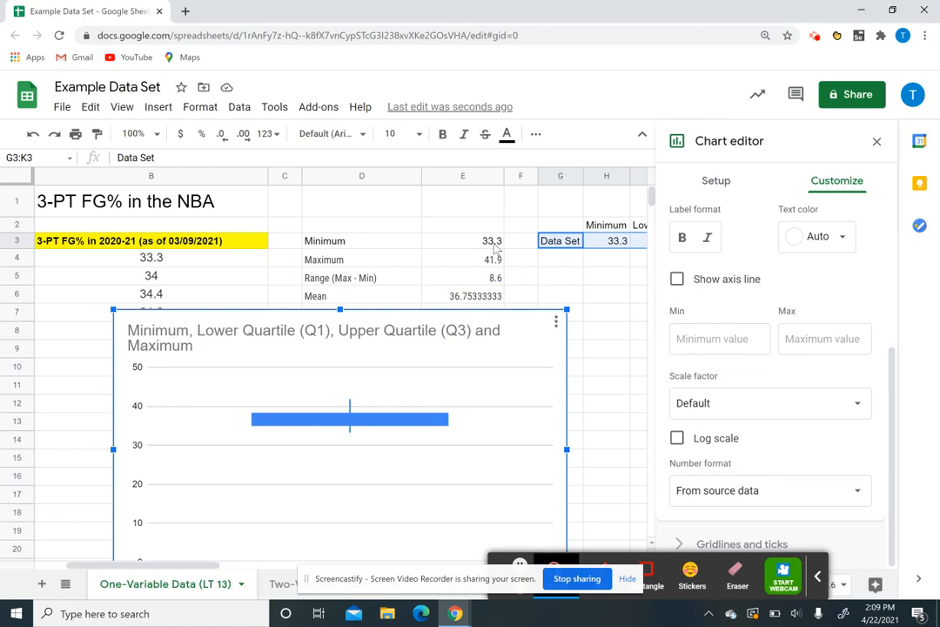
pyautogui.click(688, 342)
pyautogui.write('30')
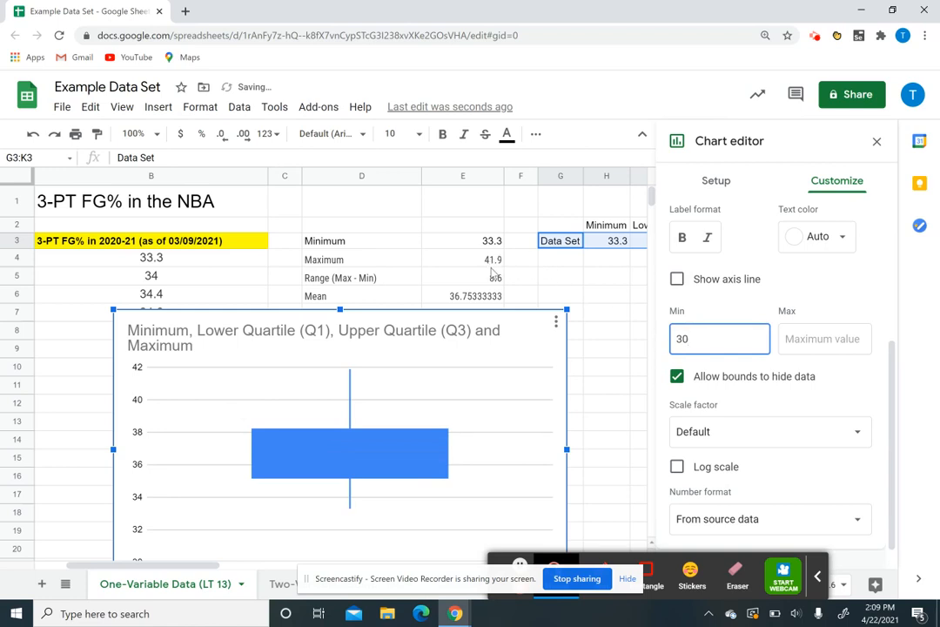
# - Set the chart's vertical axis maximum to 45 and allow the bounds to hide data
pyautogui.click(844, 340)
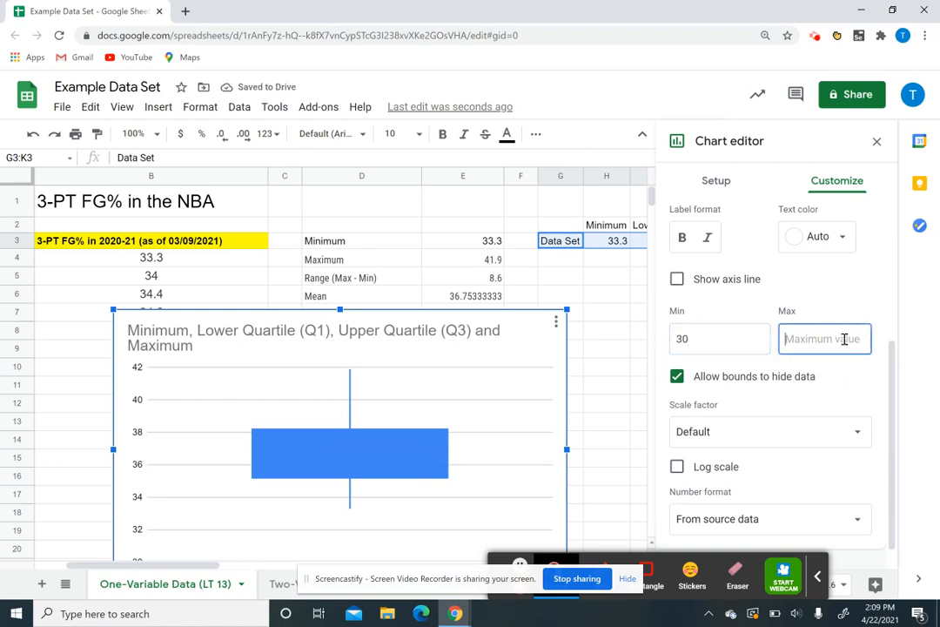
pyautogui.write('45')
pyautogui.click(799, 388)
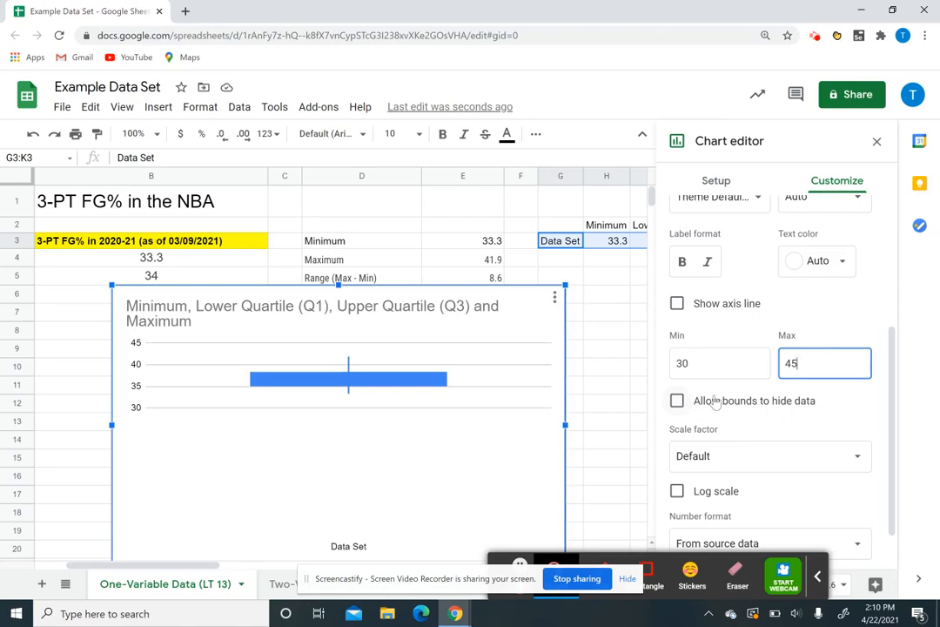
pyautogui.click(677, 403)
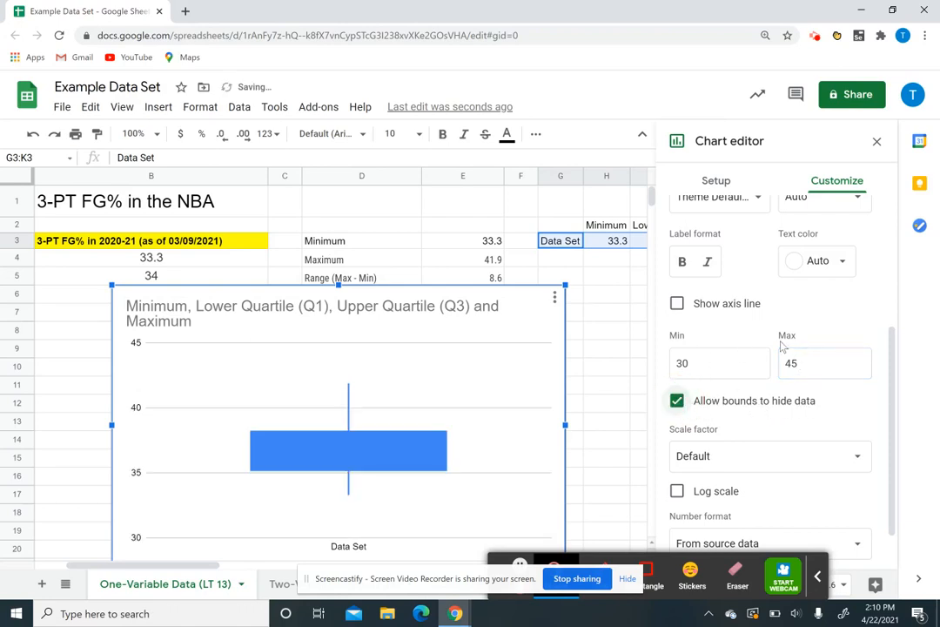
# - Turn on minor gridlines for the chart's vertical axis
pyautogui.moveTo(904, 347); pyautogui.dragTo(911, 416)
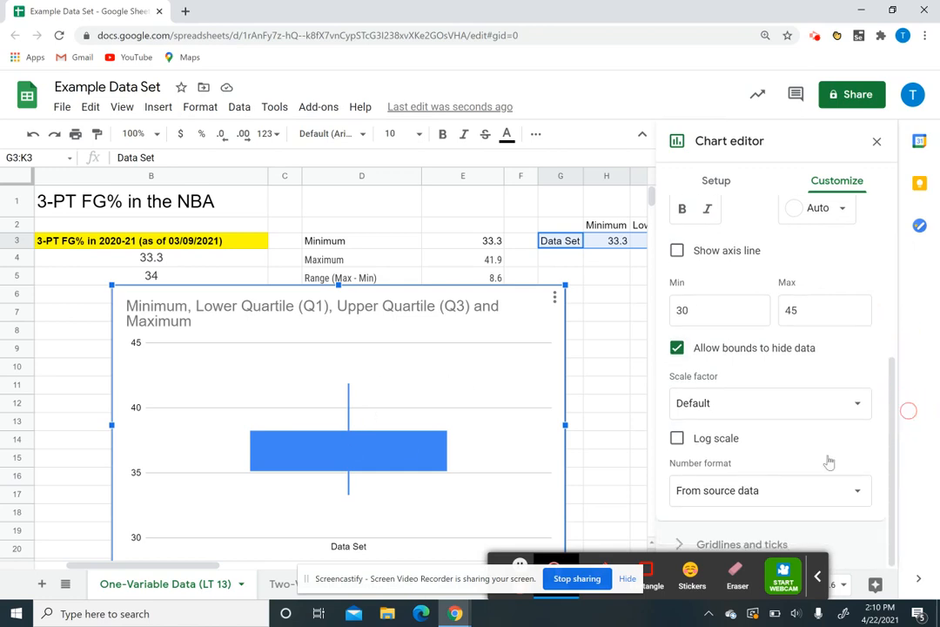
pyautogui.click(680, 544)
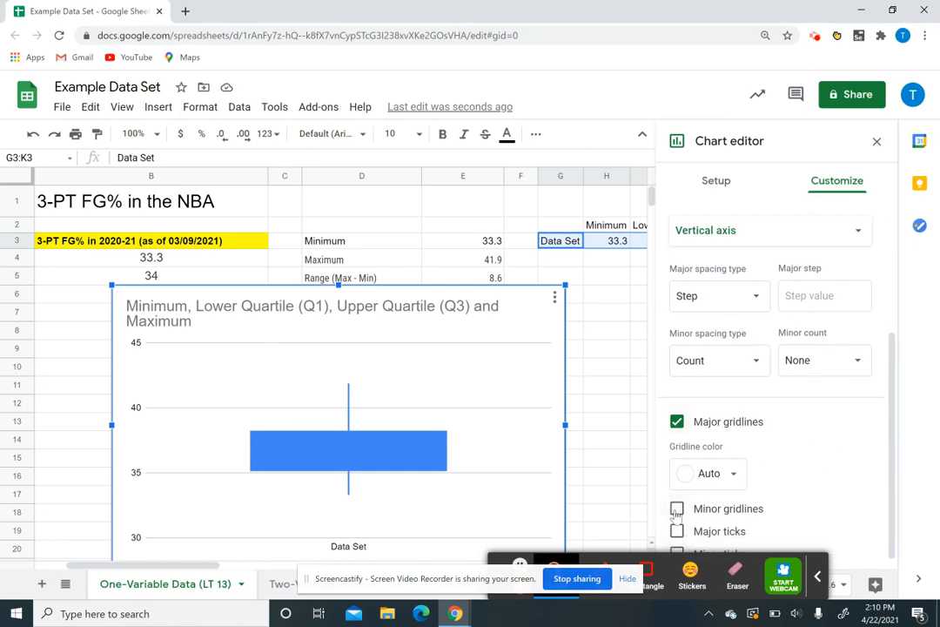
pyautogui.click(677, 508)
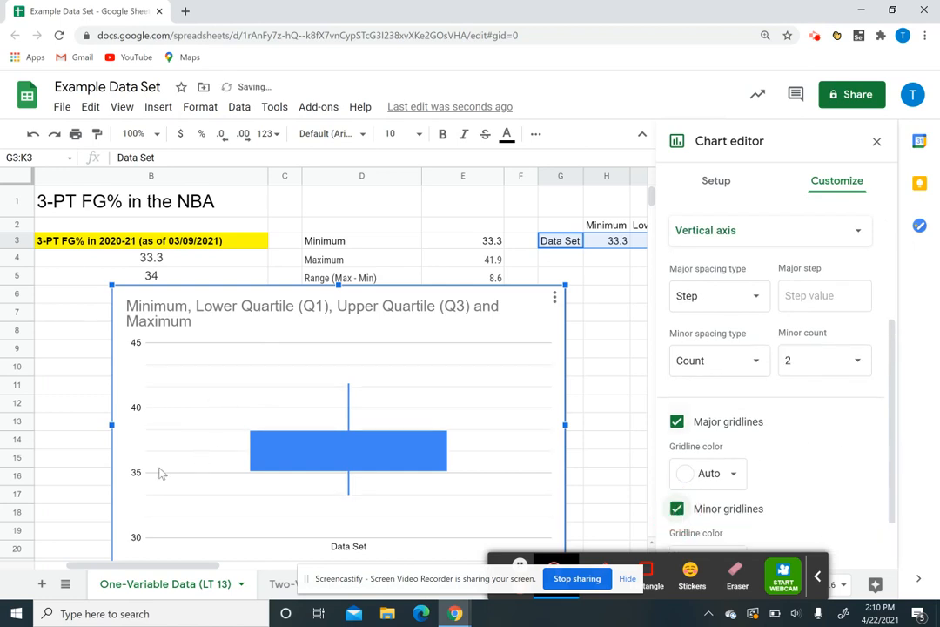
pyautogui.moveTo(891, 416); pyautogui.dragTo(885, 500)
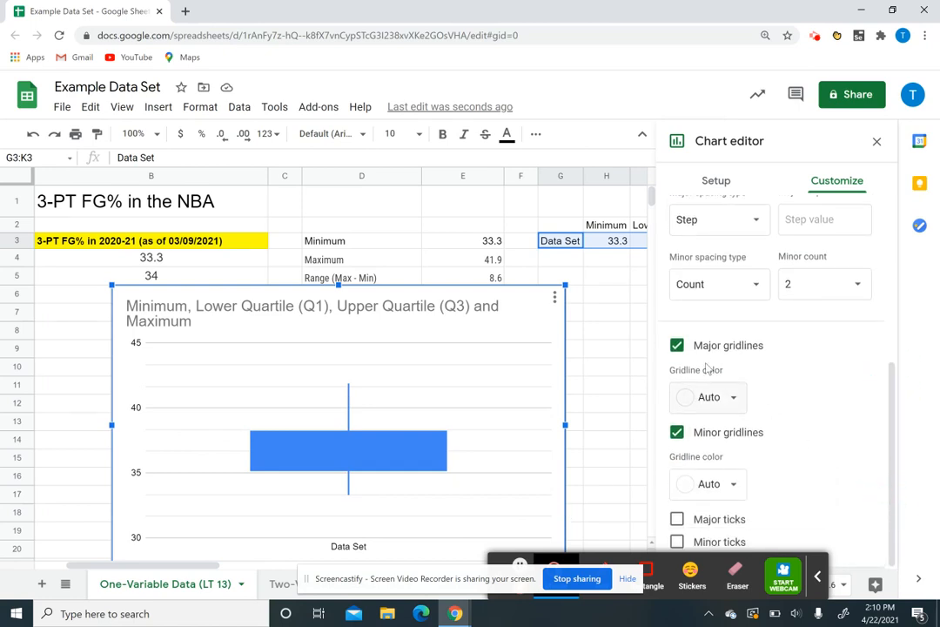
pyautogui.moveTo(894, 423); pyautogui.dragTo(898, 176)
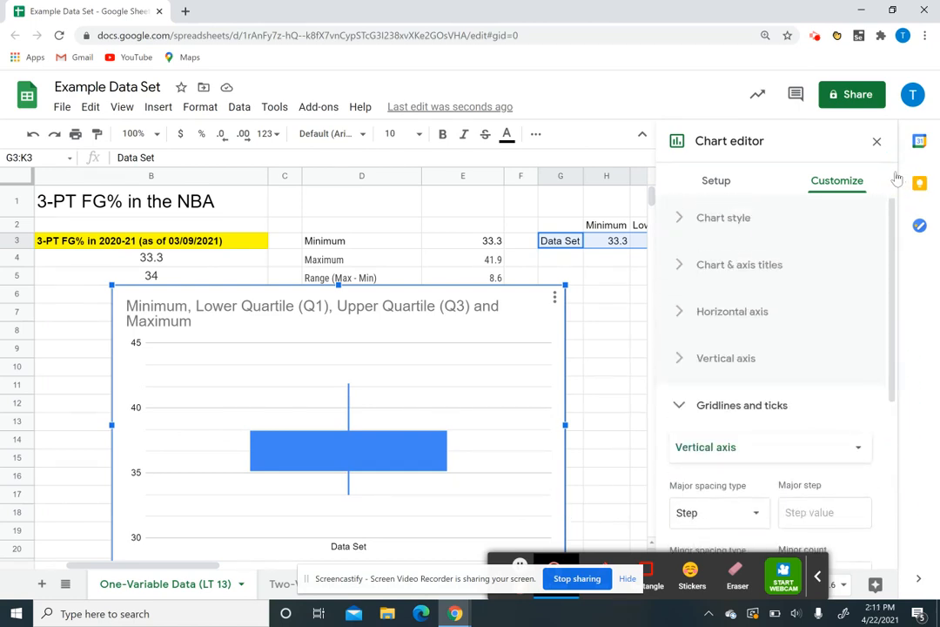
pyautogui.click(724, 225)
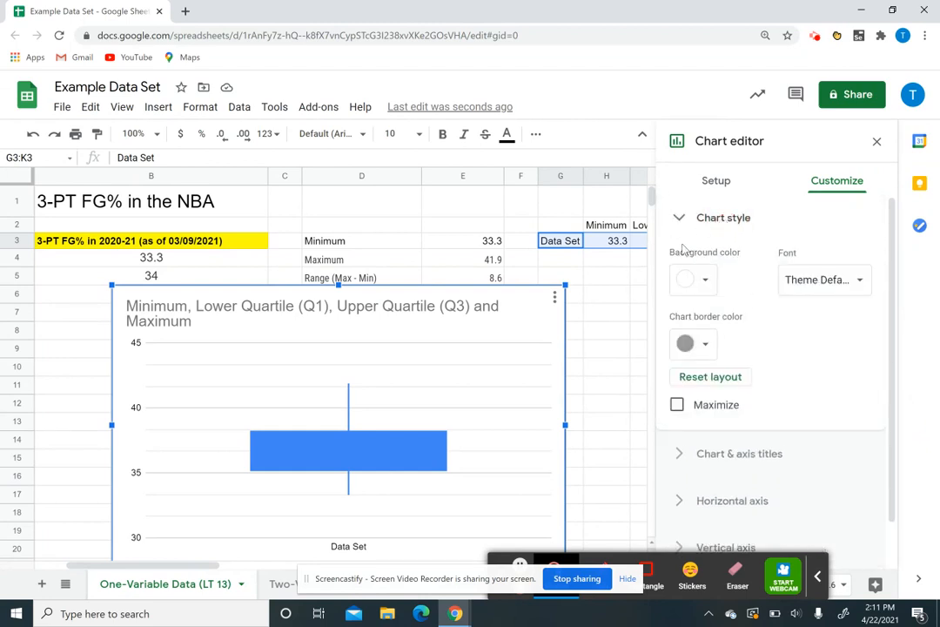
pyautogui.click(701, 217)
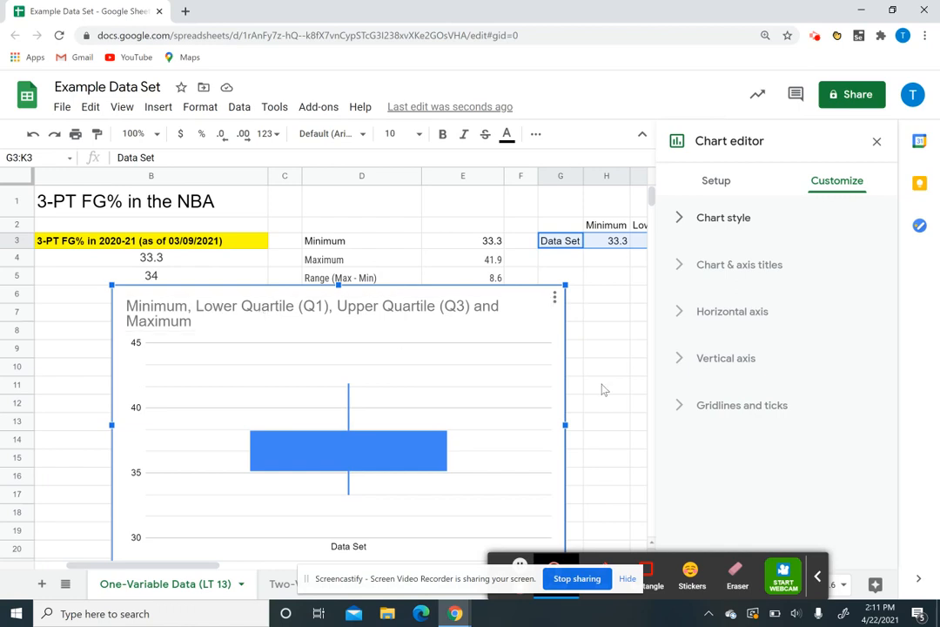
# - Replace the chart title with "3-PT FG% in the NBA"
pyautogui.click(739, 267)
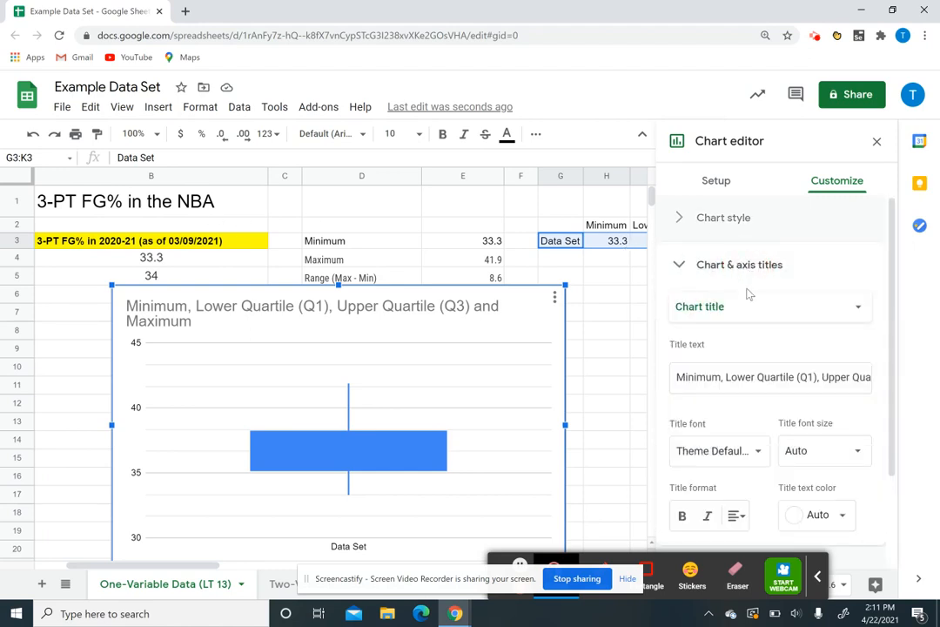
pyautogui.click(734, 376)
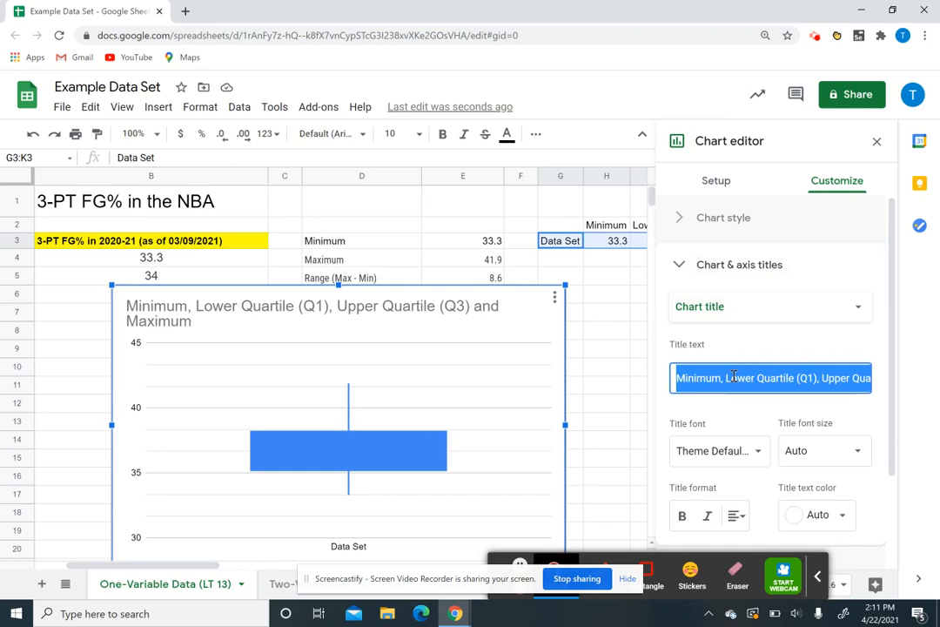
pyautogui.write('3-PT FG% in the NBA')
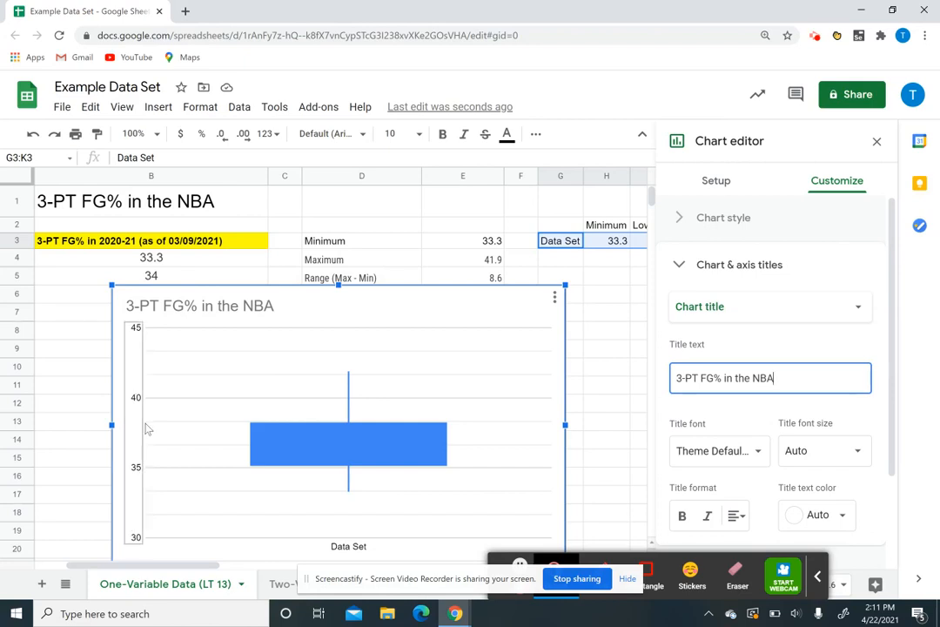
# - Give the chart's vertical axis the title "3-PT FG%"
pyautogui.click(697, 313)
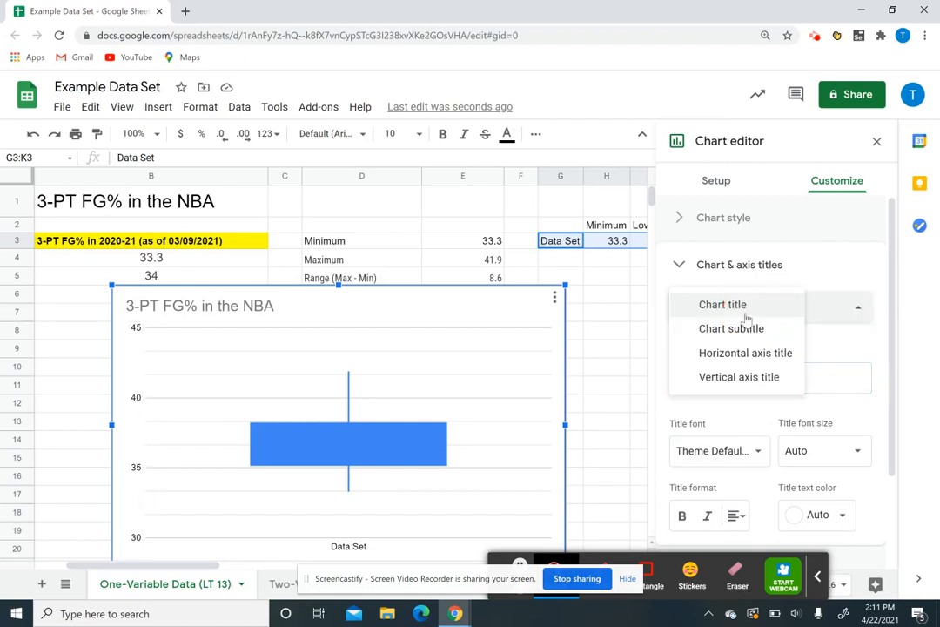
pyautogui.click(754, 381)
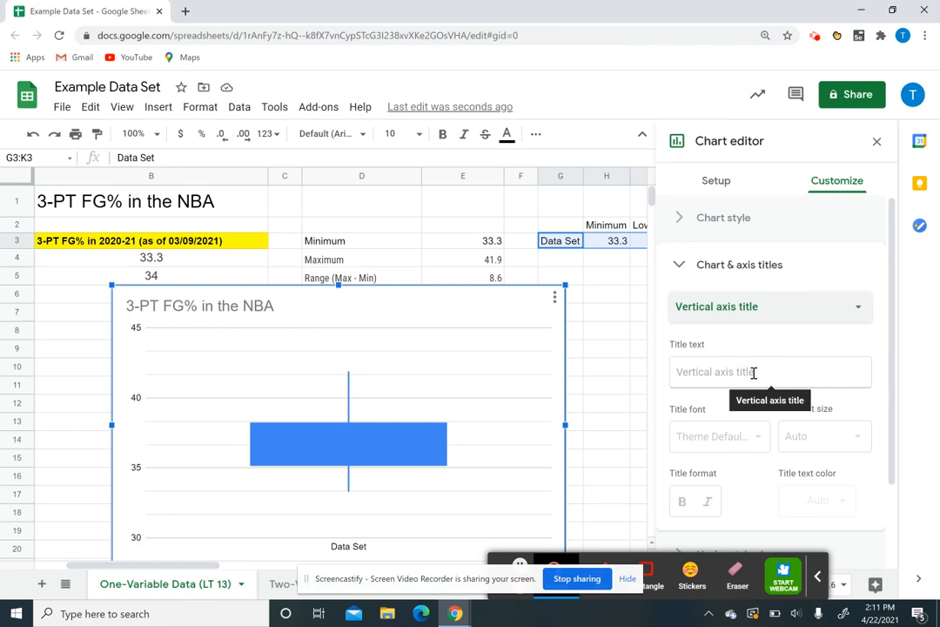
pyautogui.click(754, 372)
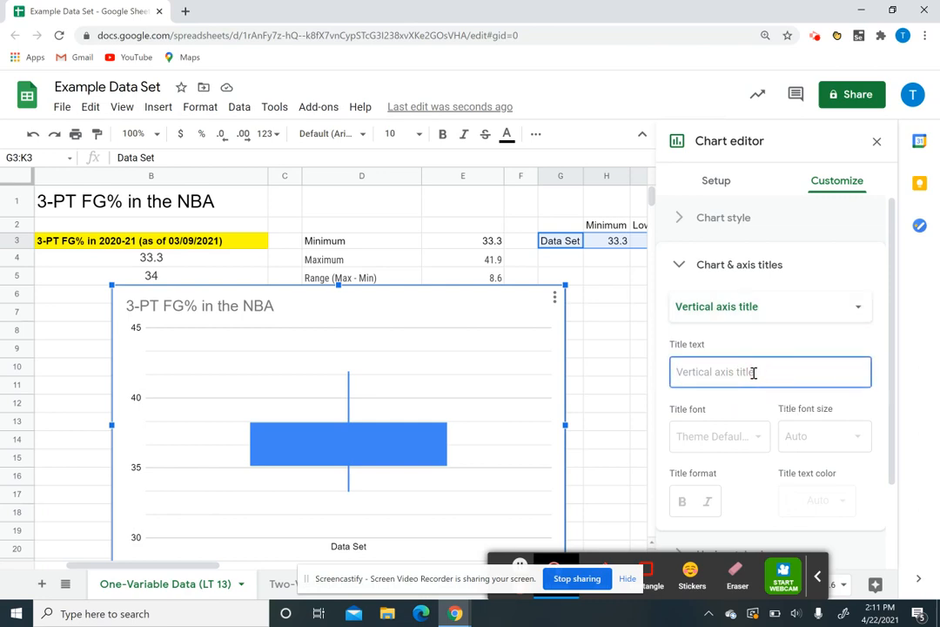
pyautogui.write('3')
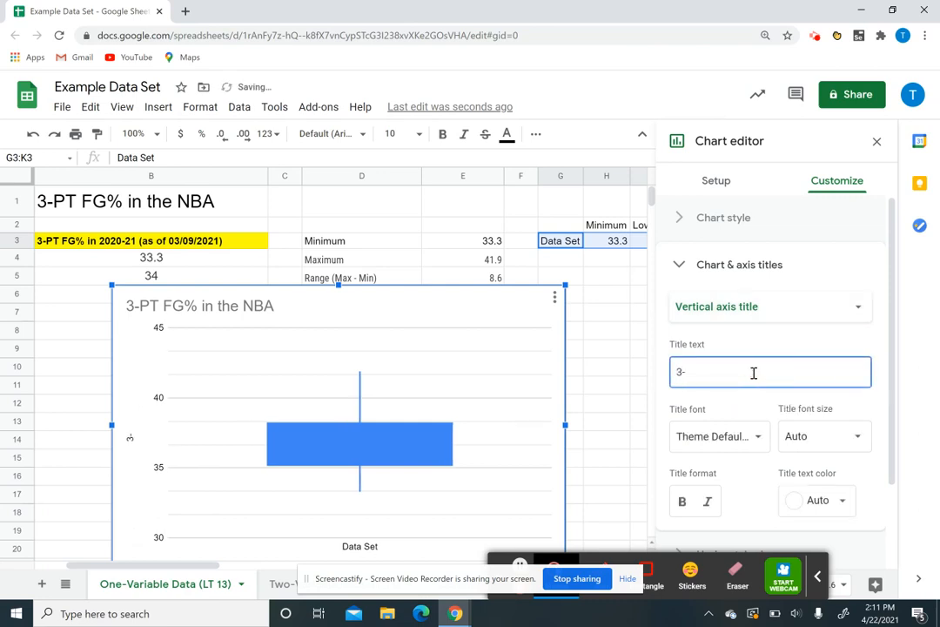
pyautogui.write('-Pt')
pyautogui.press('BackSpace')
pyautogui.write('T FG%')
# - Leave chart editing and move the box plot beside the statistics list, beneath the minimum, quartile and maximum row, so all statistics are uncovered
pyautogui.moveTo(399, 314); pyautogui.dragTo(426, 157)
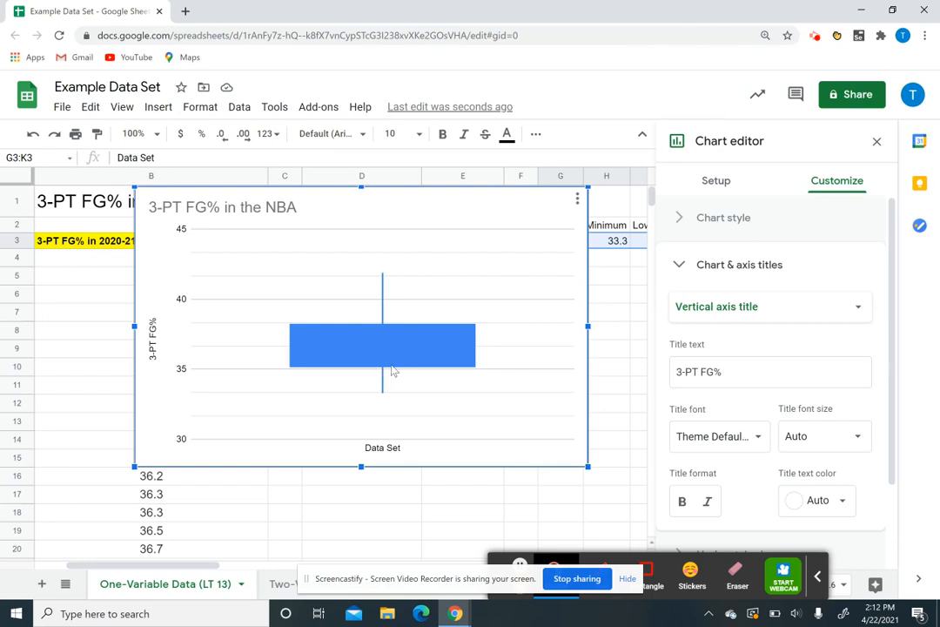
pyautogui.moveTo(375, 215); pyautogui.dragTo(353, 304)
pyautogui.click(612, 331)
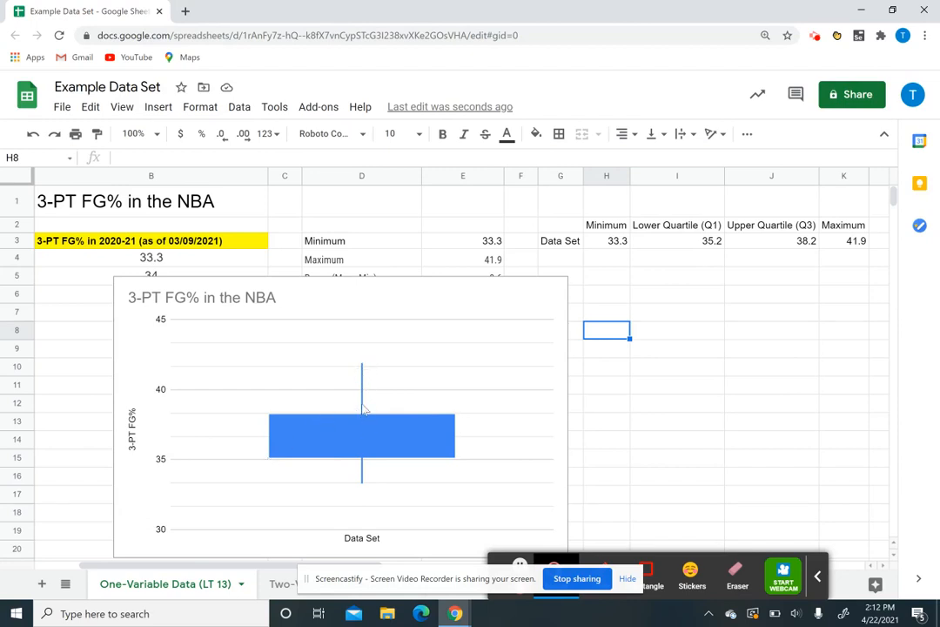
pyautogui.click(448, 319)
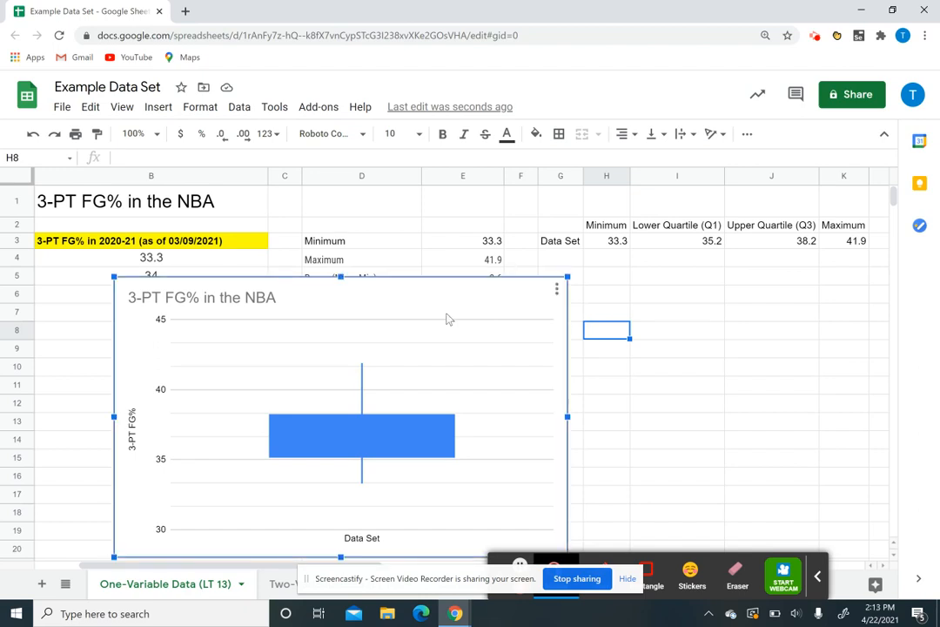
pyautogui.moveTo(368, 312); pyautogui.dragTo(766, 304)
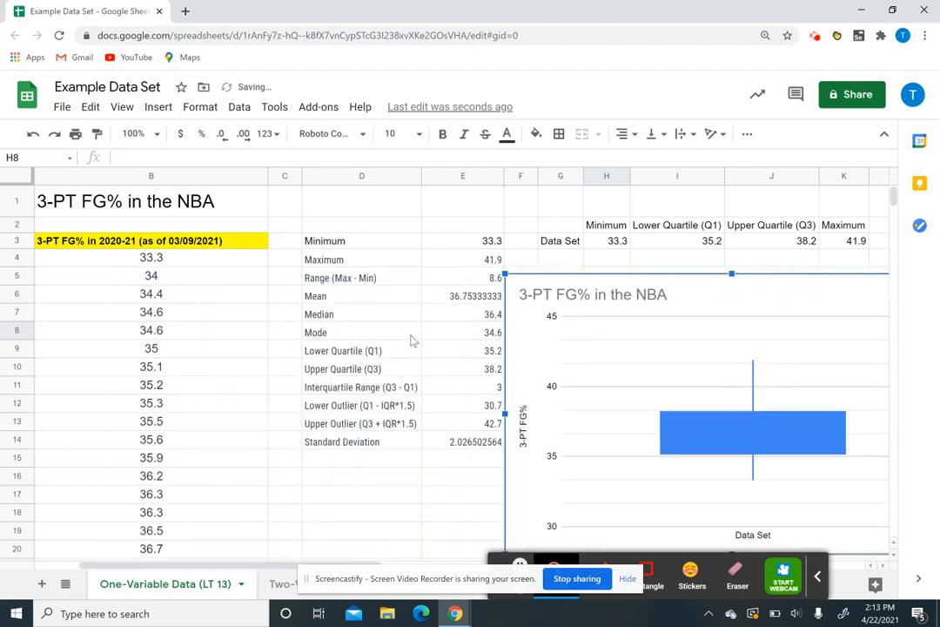